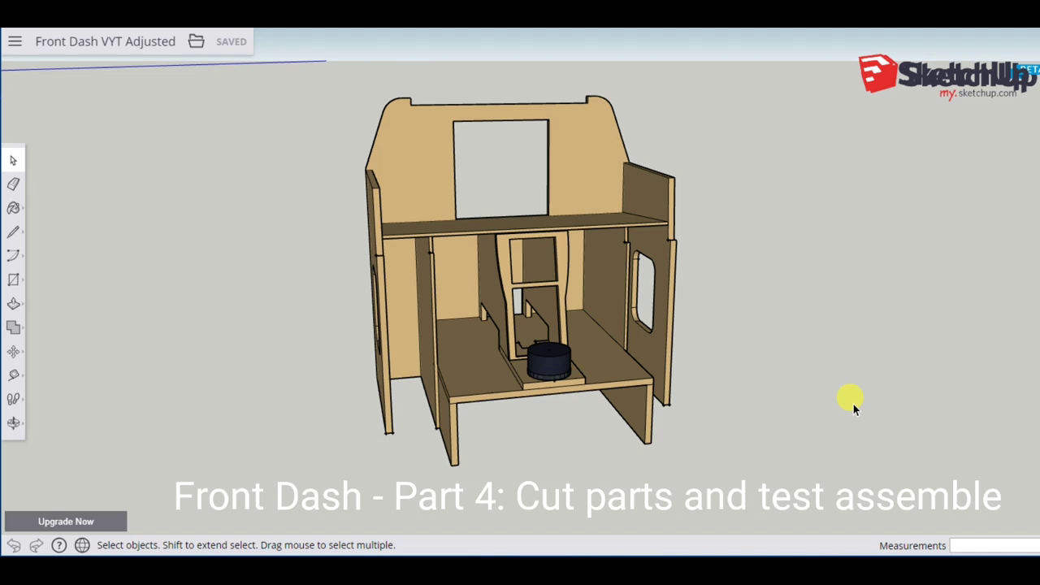
Orbit the Front Dash VYT Adjusted assembly slightly to a new viewing angle.
{"action": "key", "text": "o"}
{"action": "left_click_drag", "start_coordinate": [849, 403], "coordinate": [795, 407]}
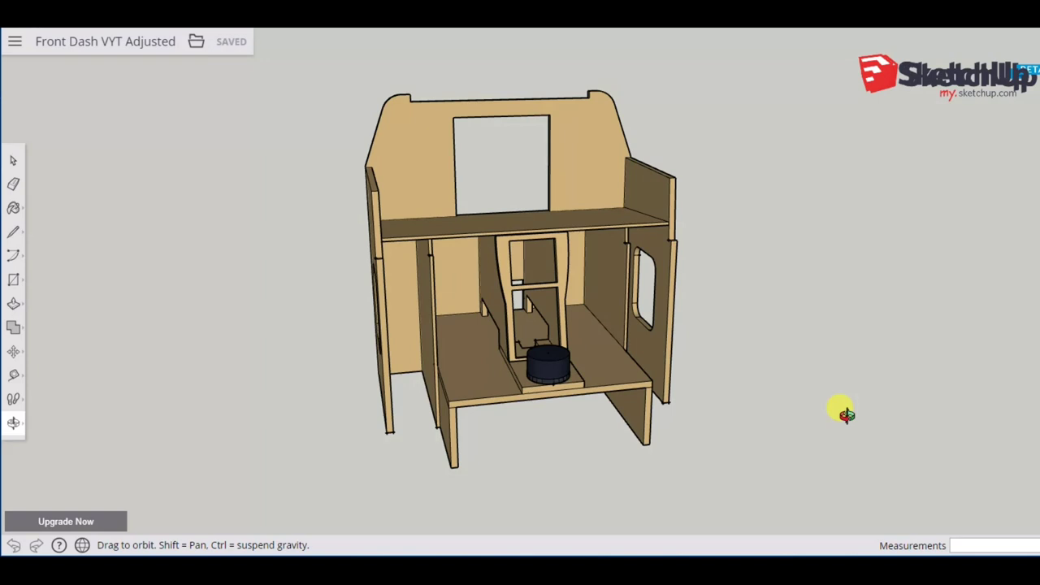
Orbit the front dash assembly a little further, returning to Select afterwards.
{"action": "key", "text": "space"}
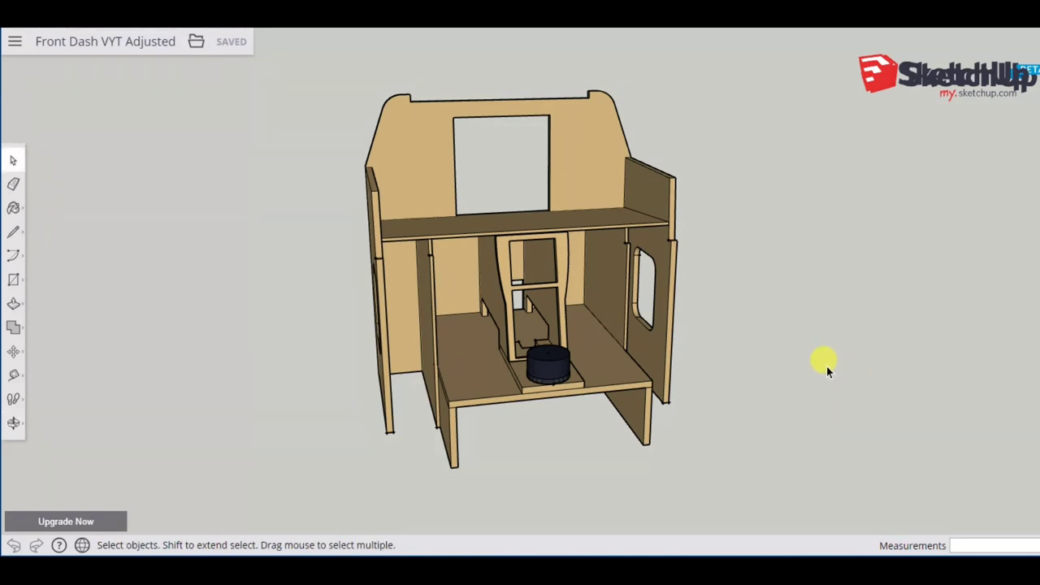
{"action": "key", "text": "o"}
{"action": "left_click_drag", "start_coordinate": [796, 355], "coordinate": [818, 362]}
{"action": "key", "text": "space"}
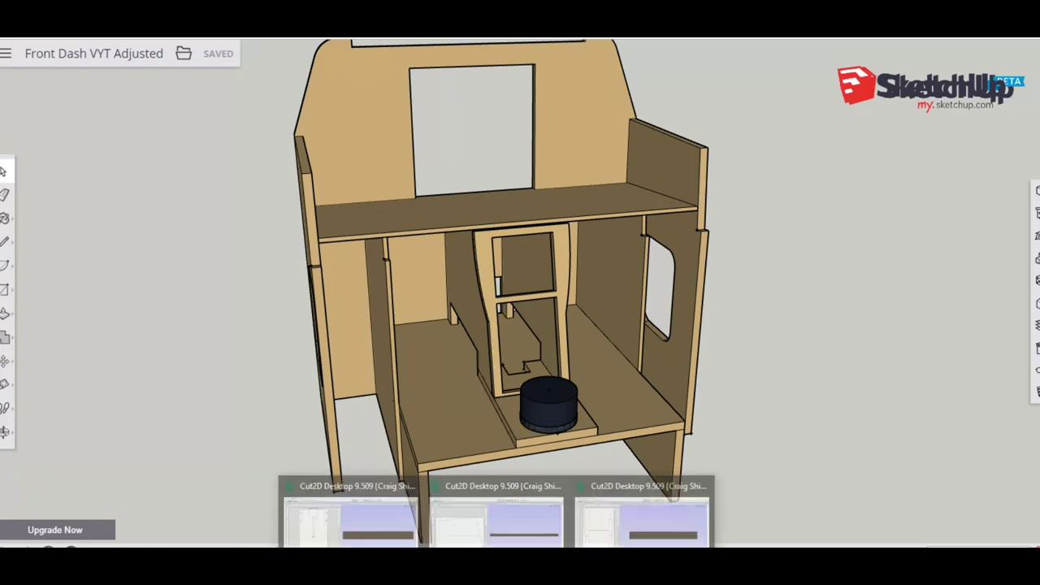
Bring up the 1 Final Stick and Fuse Base V7 job and tilt its top-down preview into zoomed perspective.
{"action": "left_click", "coordinate": [394, 527]}
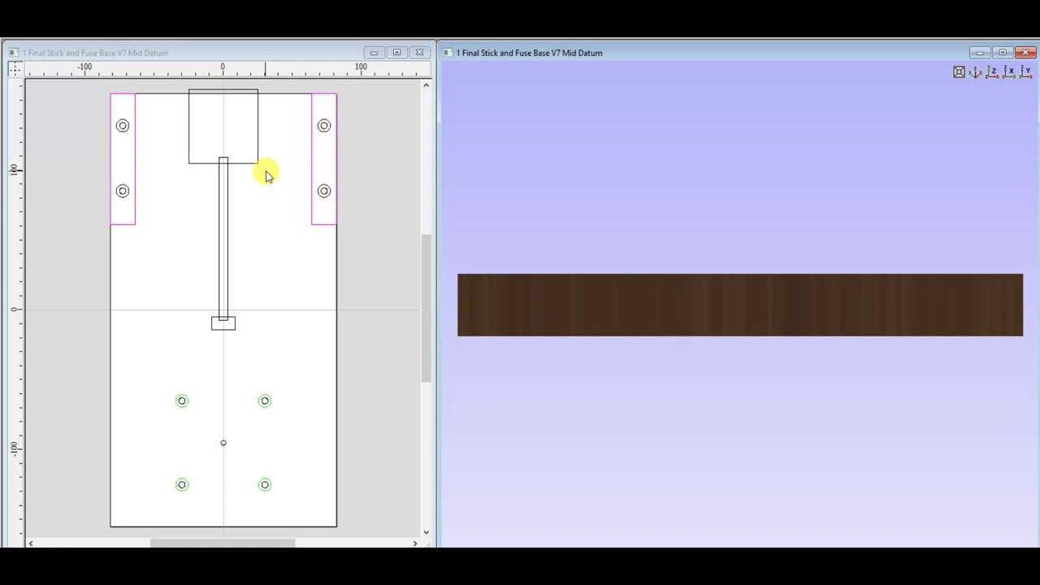
{"action": "left_click", "coordinate": [992, 72]}
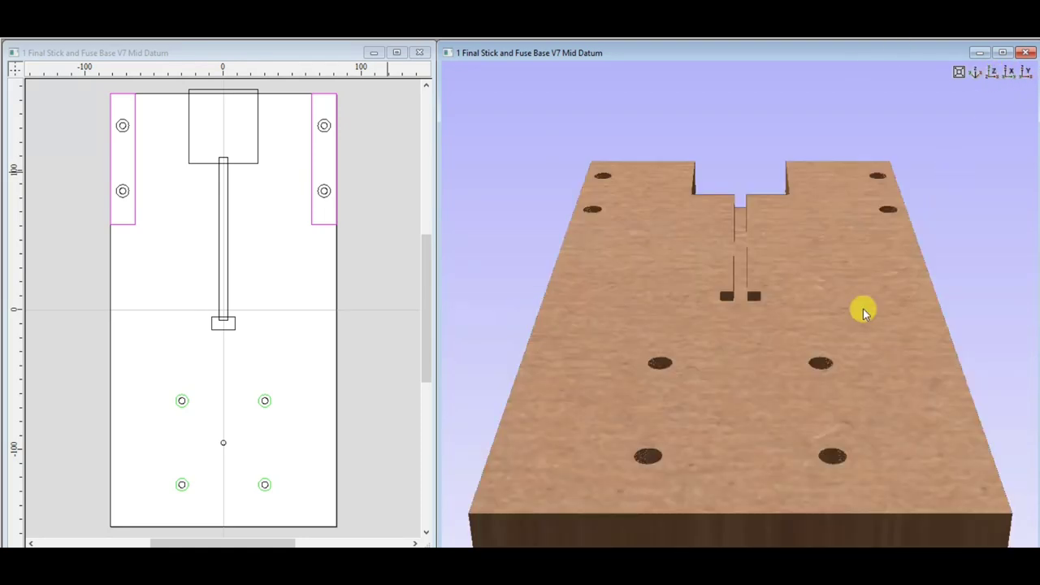
{"action": "left_click_drag", "start_coordinate": [814, 416], "coordinate": [689, 334]}
{"action": "scroll", "coordinate": [762, 275], "scroll_direction": "up", "scroll_amount": 5}
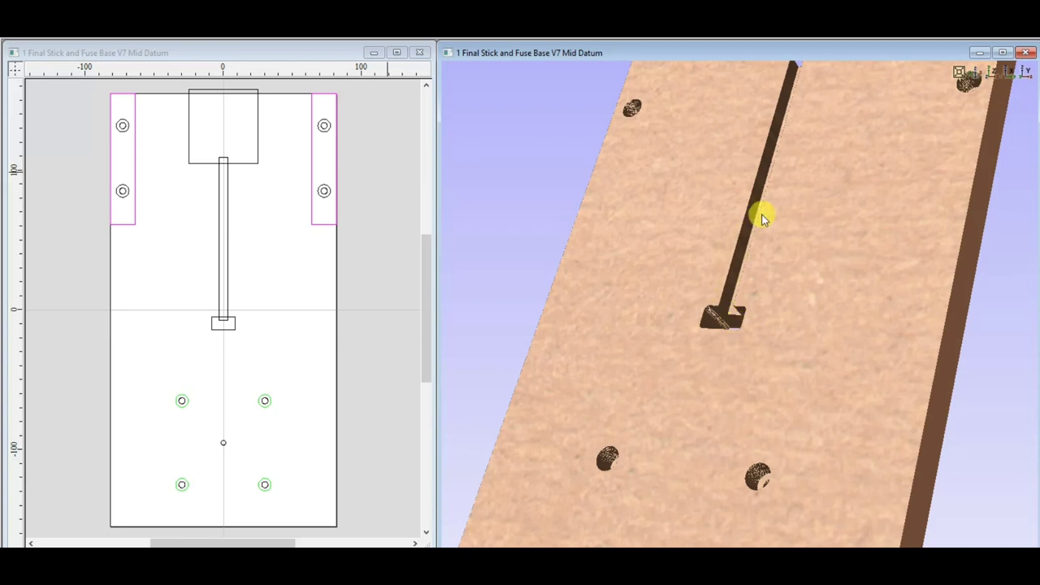
Inspect the slot-end notch and board edge, then switch to the 2 Fuse Board Sides V3 job.
{"action": "middle_click_drag", "start_coordinate": [764, 236], "coordinate": [747, 277]}
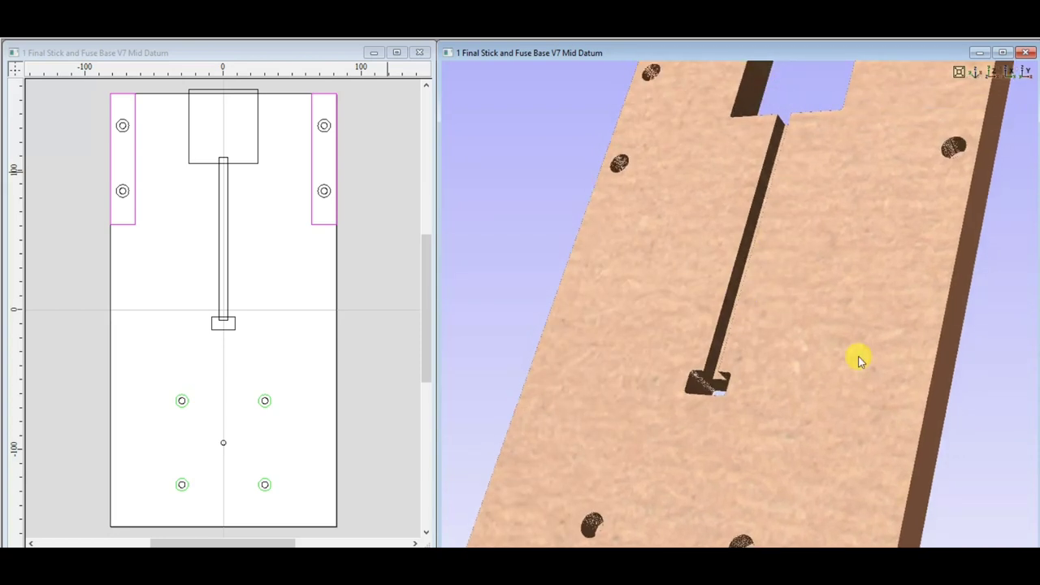
{"action": "left_click_drag", "start_coordinate": [735, 280], "coordinate": [718, 360]}
{"action": "scroll", "coordinate": [717, 360], "scroll_direction": "down", "scroll_amount": 5}
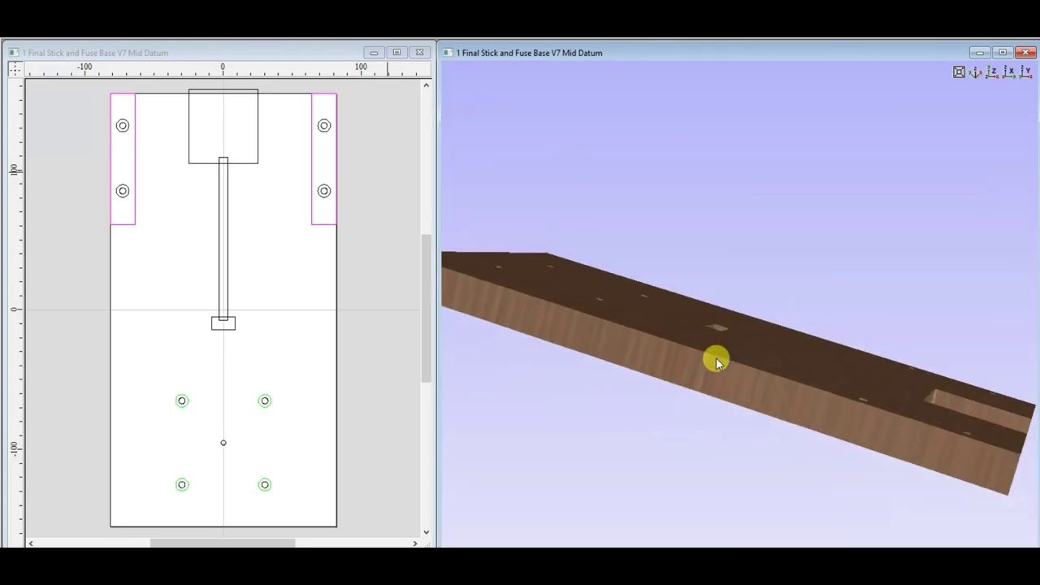
{"action": "left_click_drag", "start_coordinate": [778, 418], "coordinate": [759, 301]}
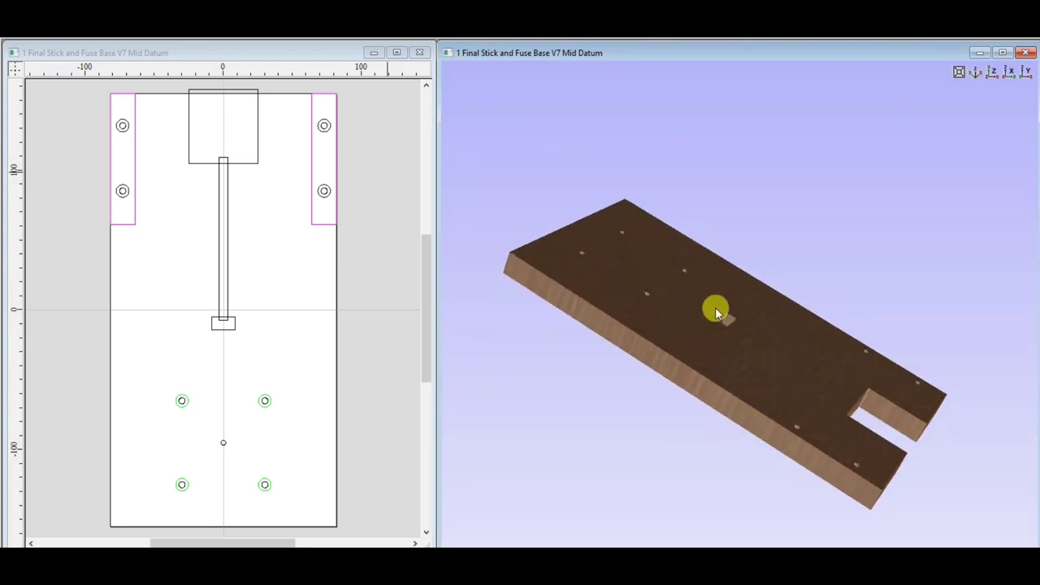
{"action": "left_click", "coordinate": [497, 543]}
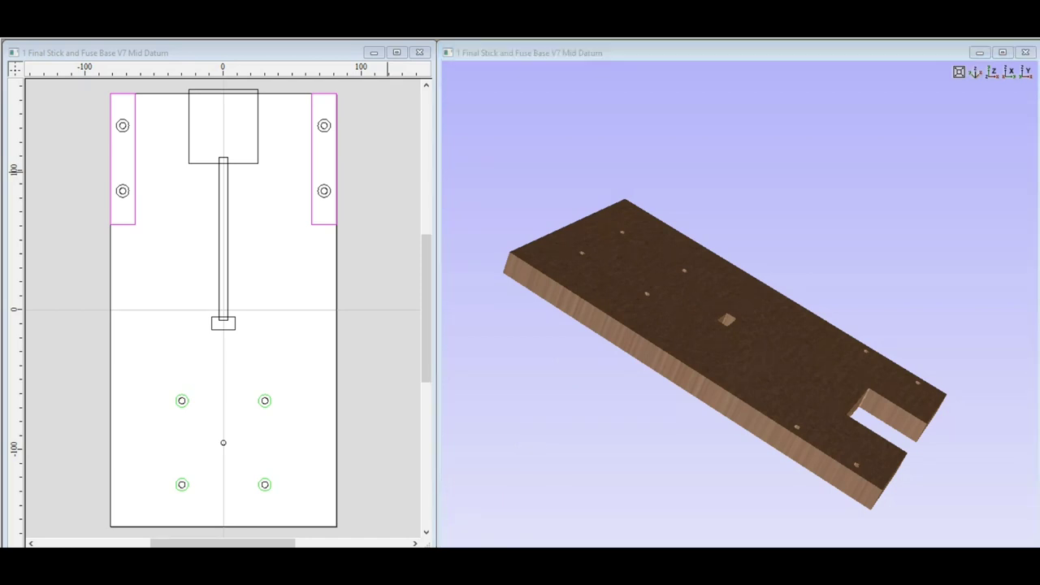
{"action": "left_click", "coordinate": [497, 532]}
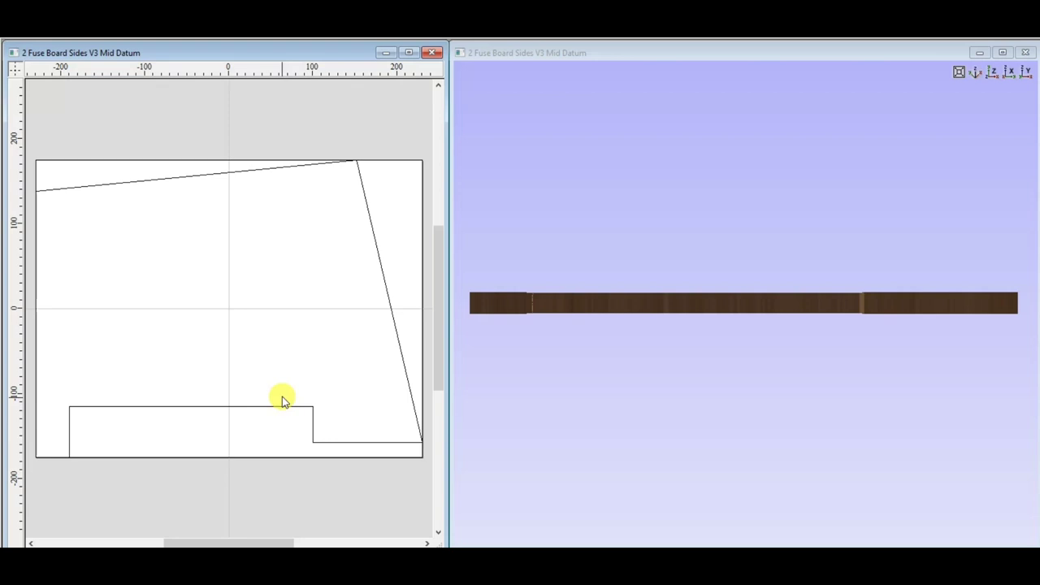
View the side board from above, orbit to show its edge thickness, then switch to 3 Fuse Facia V7.
{"action": "left_click", "coordinate": [990, 72]}
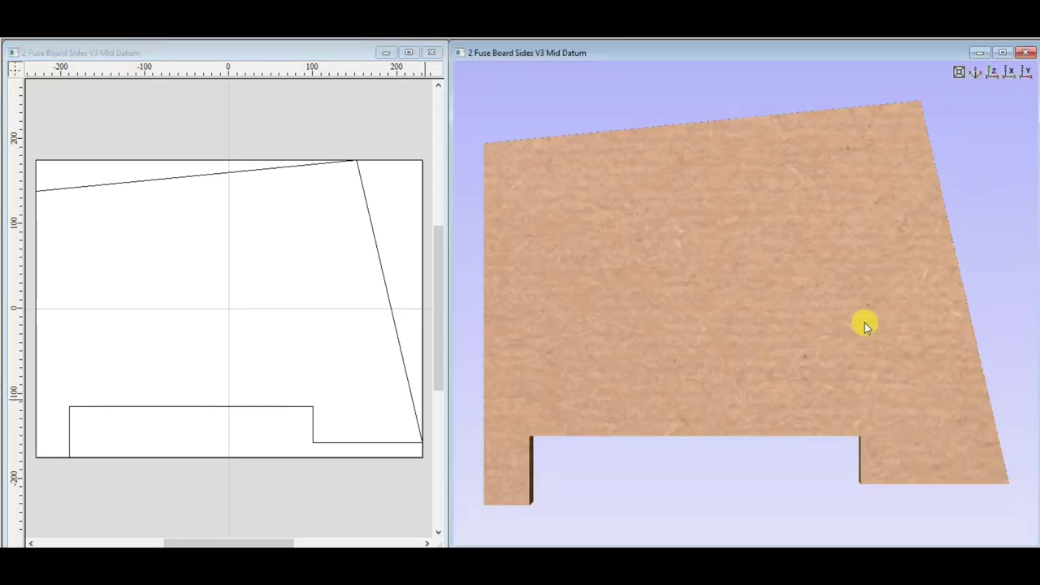
{"action": "mouse_move", "coordinate": [864, 324]}
{"action": "left_mouse_down"}
{"action": "mouse_move", "coordinate": [614, 330]}
{"action": "mouse_move", "coordinate": [659, 344]}
{"action": "mouse_move", "coordinate": [820, 352]}
{"action": "mouse_move", "coordinate": [855, 324]}
{"action": "left_mouse_up"}
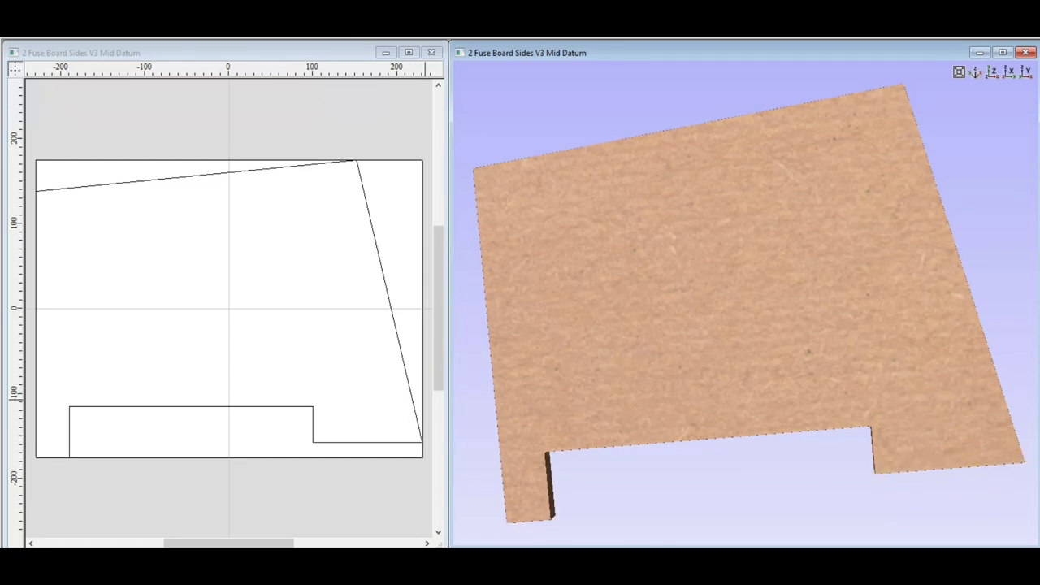
{"action": "mouse_move", "coordinate": [552, 538]}
{"action": "left_click", "coordinate": [608, 525]}
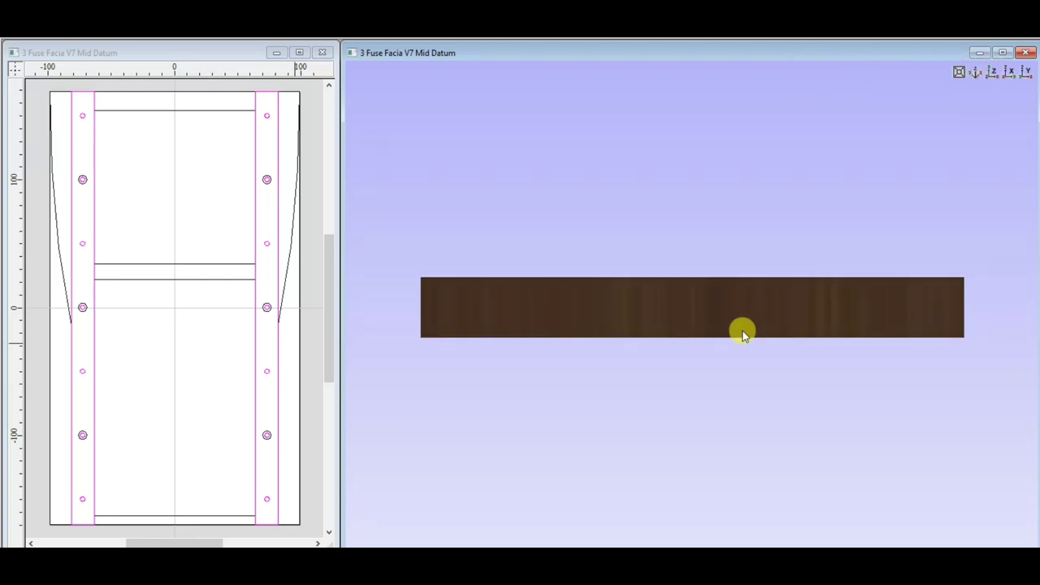
Toggle between angled and top views of the facia frame, then rotate and zoom in.
{"action": "key", "text": "0"}
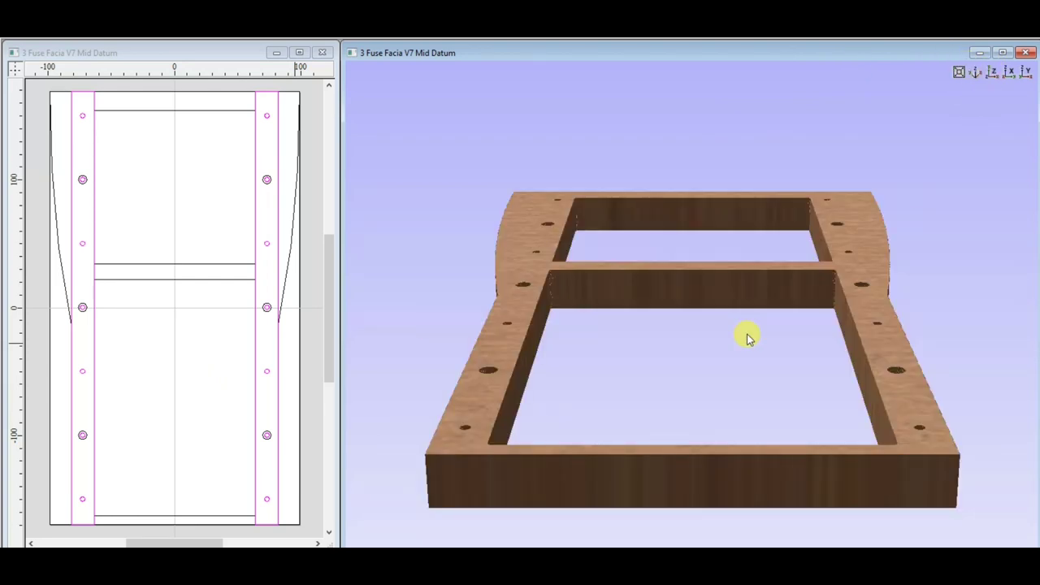
{"action": "key", "text": "1"}
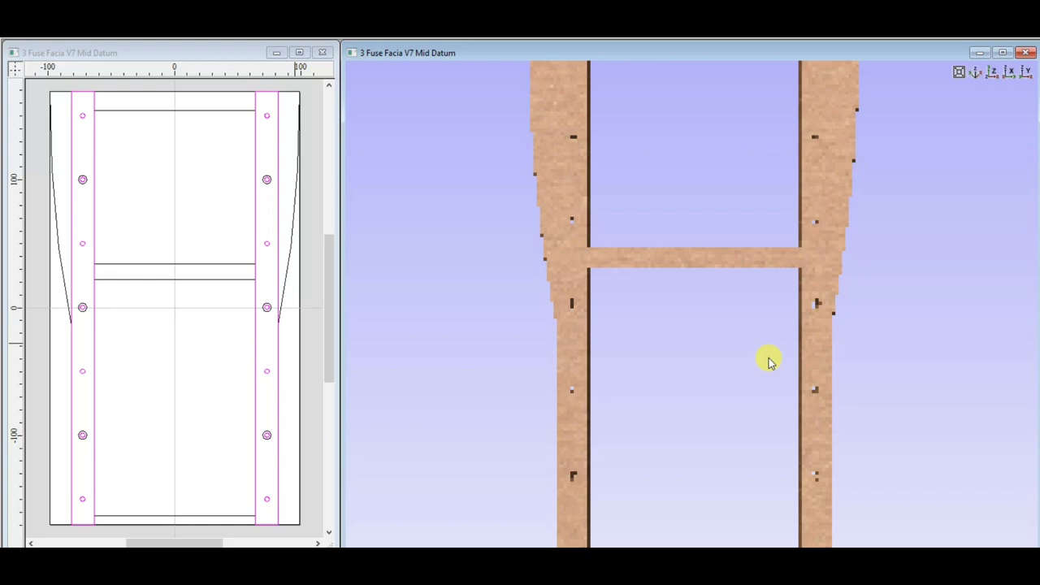
{"action": "key", "text": "0"}
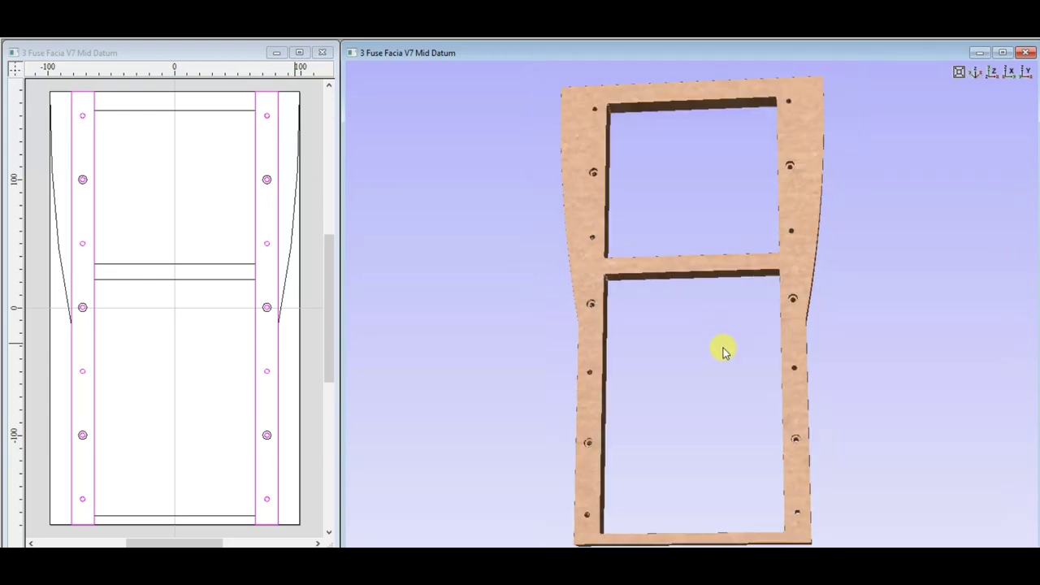
{"action": "left_click_drag", "start_coordinate": [710, 341], "coordinate": [784, 196]}
{"action": "scroll", "coordinate": [800, 166], "scroll_direction": "up", "scroll_amount": 8}
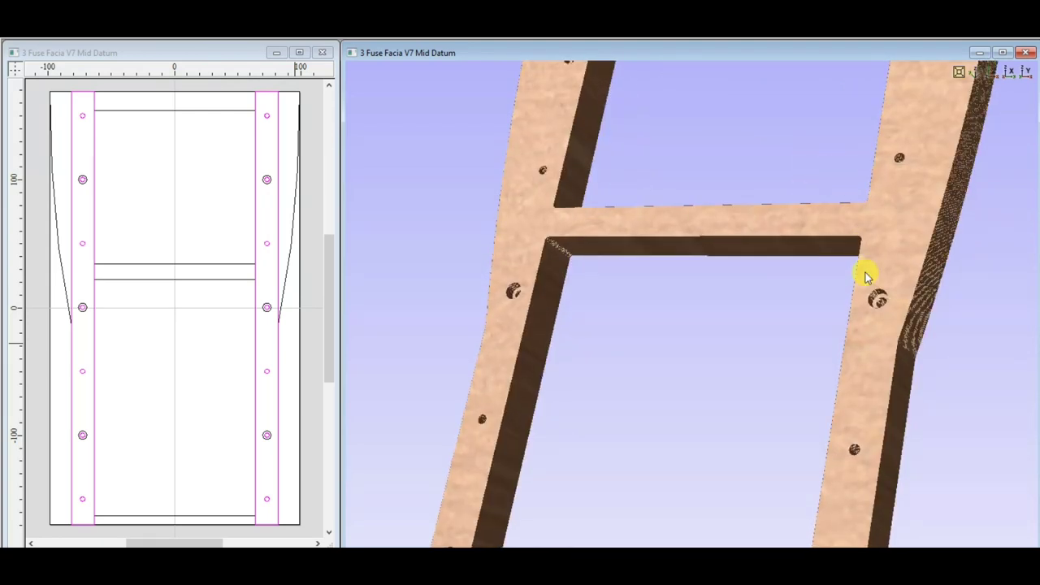
{"action": "scroll", "coordinate": [928, 301], "scroll_direction": "up", "scroll_amount": 5}
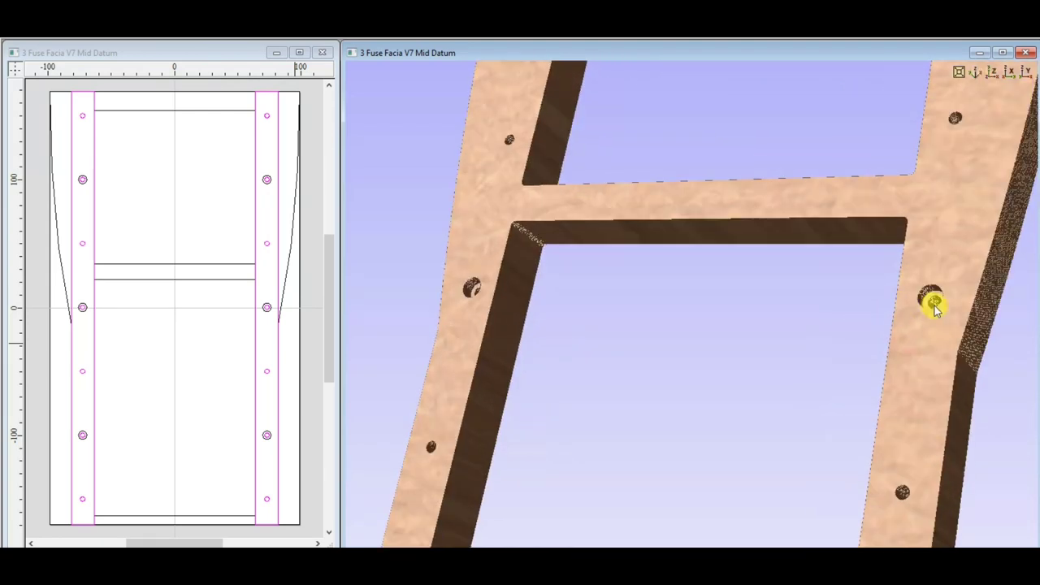
Inspect the right upright's hole and inner face, then zoom back out to the whole frame.
{"action": "middle_click_drag", "start_coordinate": [944, 308], "coordinate": [715, 281]}
{"action": "mouse_move", "coordinate": [940, 284]}
{"action": "left_mouse_down"}
{"action": "mouse_move", "coordinate": [918, 276]}
{"action": "mouse_move", "coordinate": [913, 290]}
{"action": "mouse_move", "coordinate": [877, 276]}
{"action": "left_mouse_up"}
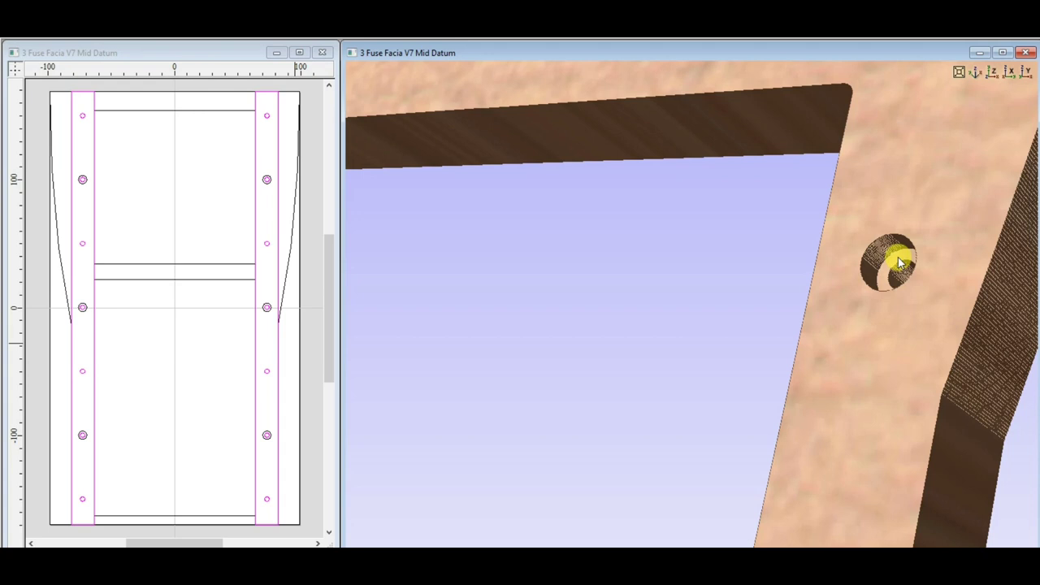
{"action": "scroll", "coordinate": [828, 333], "scroll_direction": "down", "scroll_amount": 4}
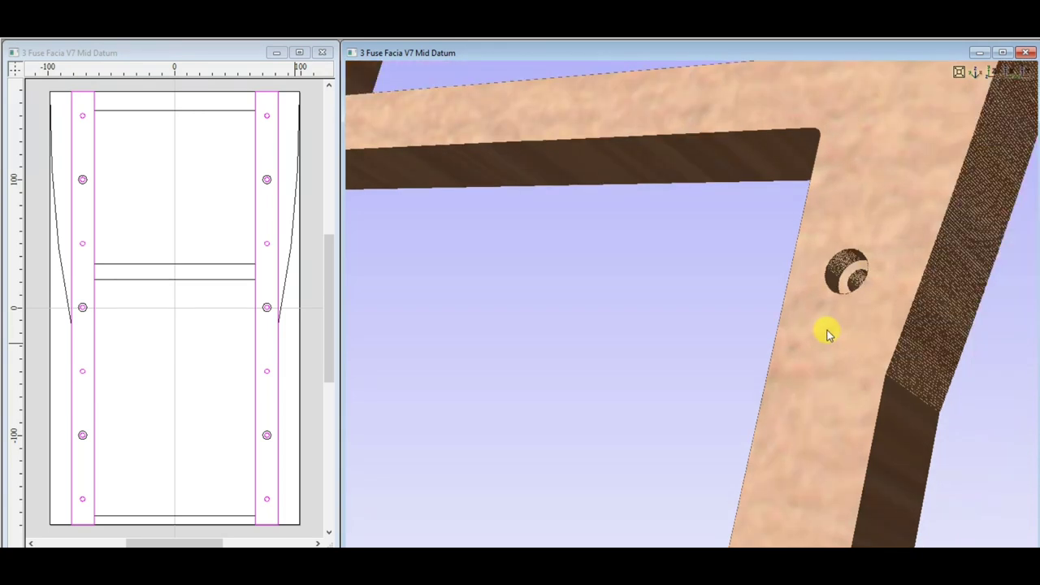
{"action": "scroll", "coordinate": [816, 338], "scroll_direction": "down", "scroll_amount": 5}
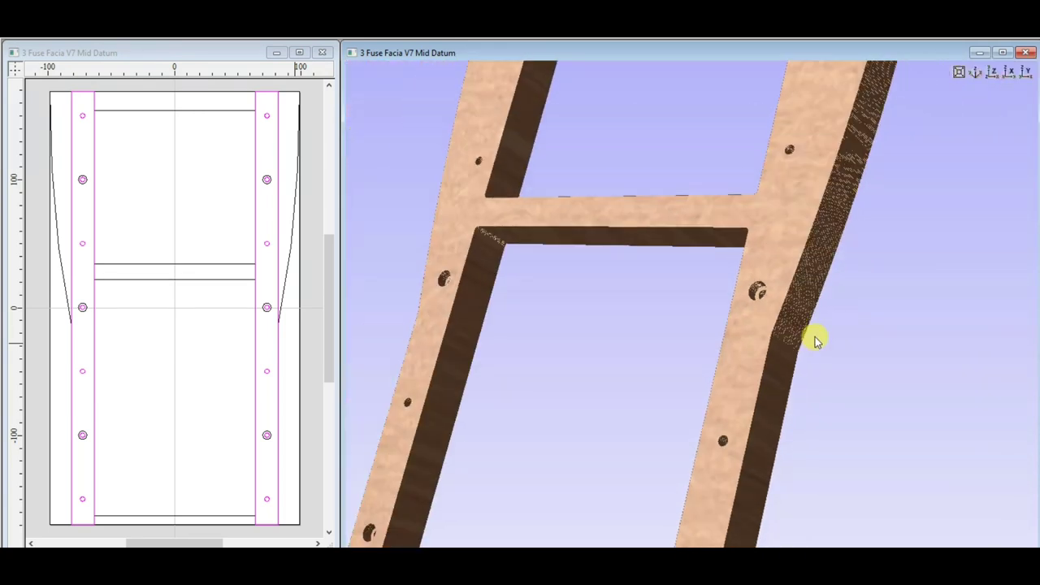
{"action": "scroll", "coordinate": [811, 343], "scroll_direction": "down", "scroll_amount": 3}
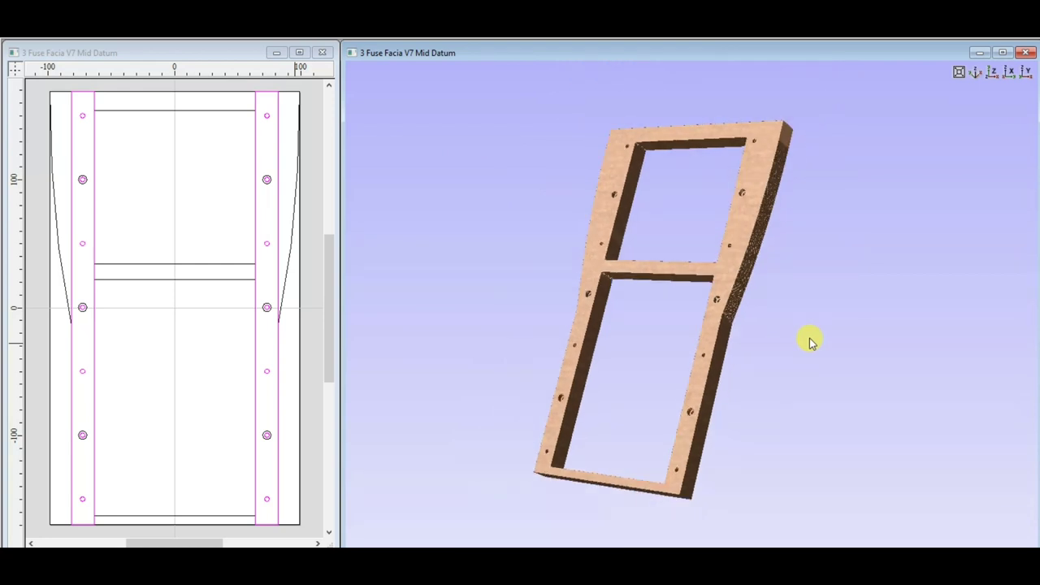